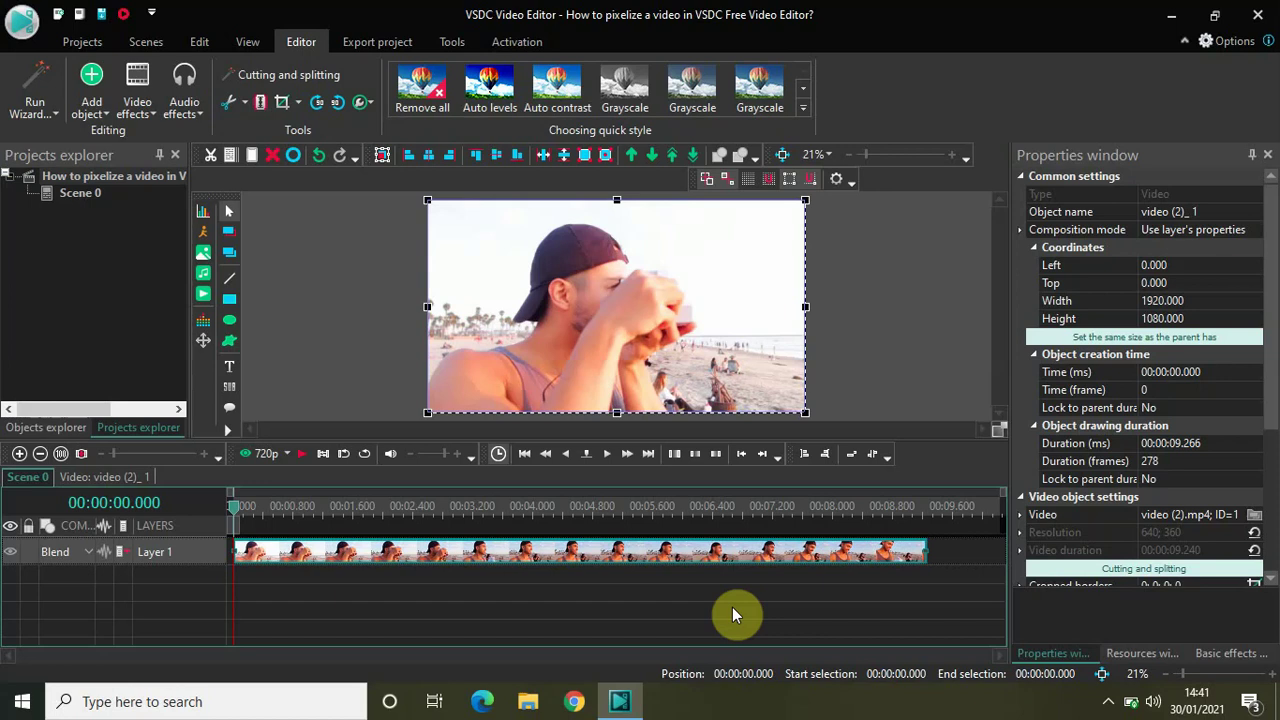
Step: Add a Pixelize filter inside the beach clip, accepting the default full-length placement
double_click(527, 558)
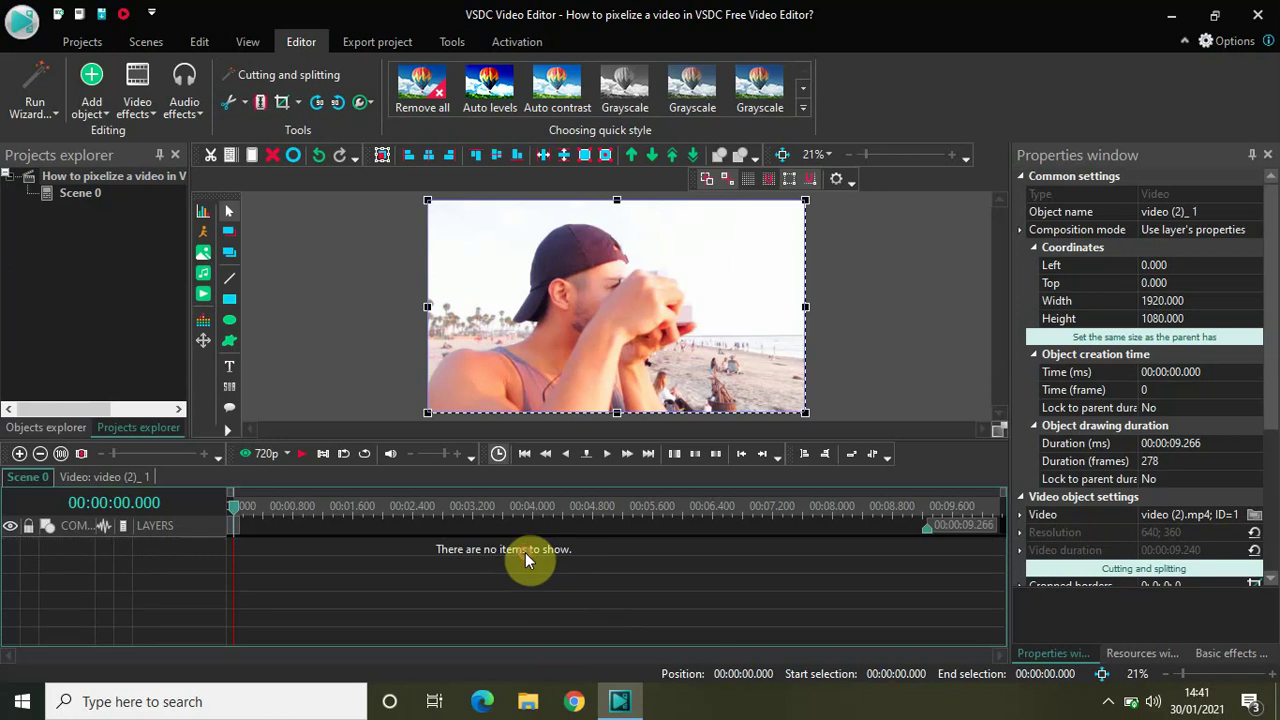
click(140, 100)
mouse_move(170, 177)
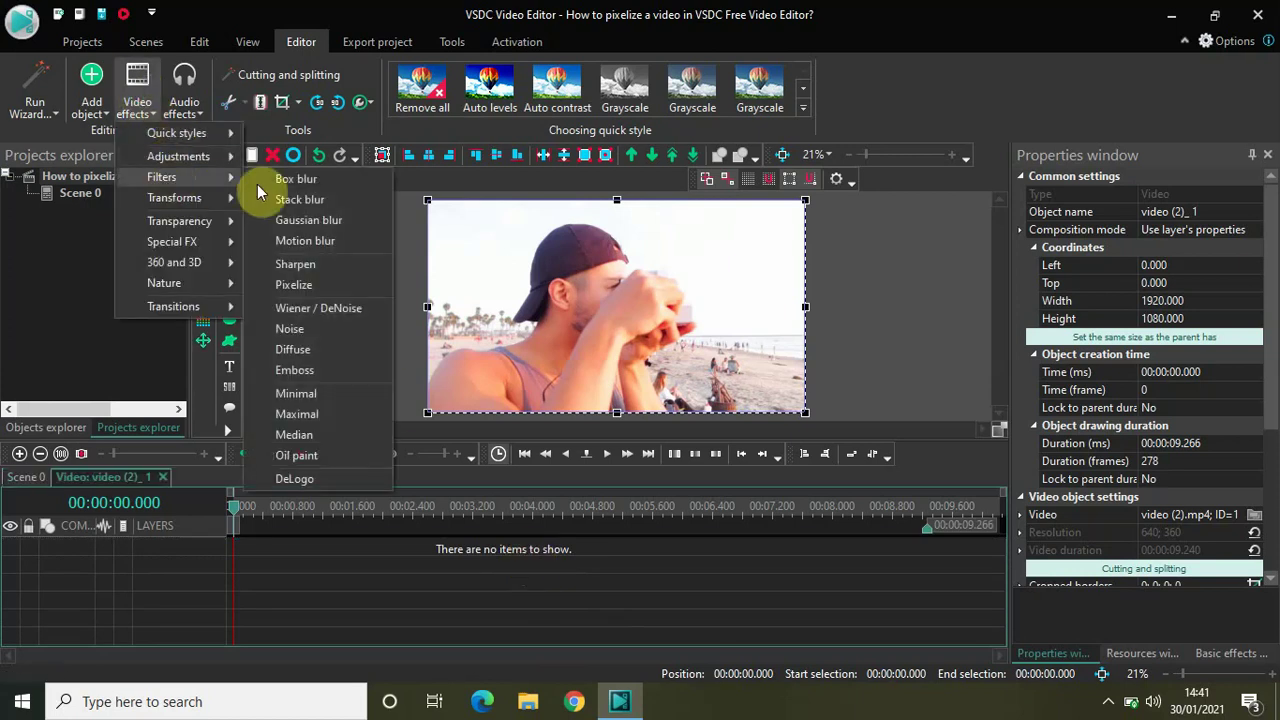
click(313, 285)
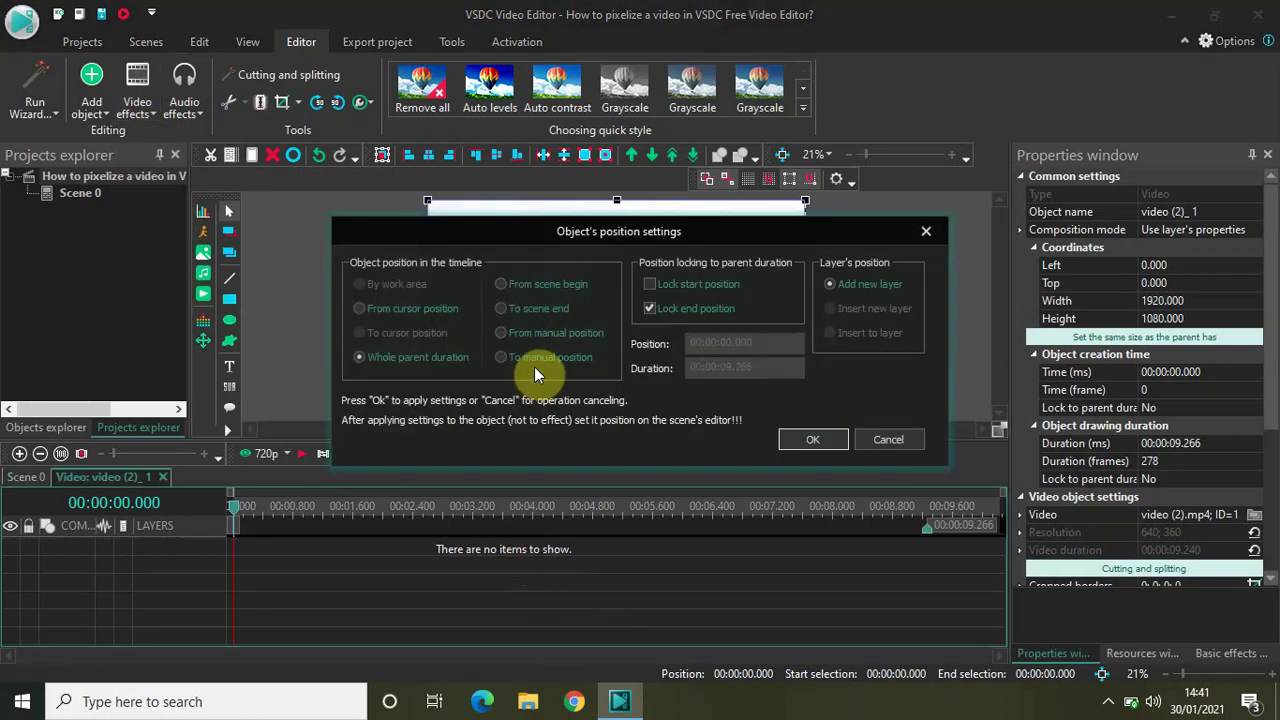
click(811, 446)
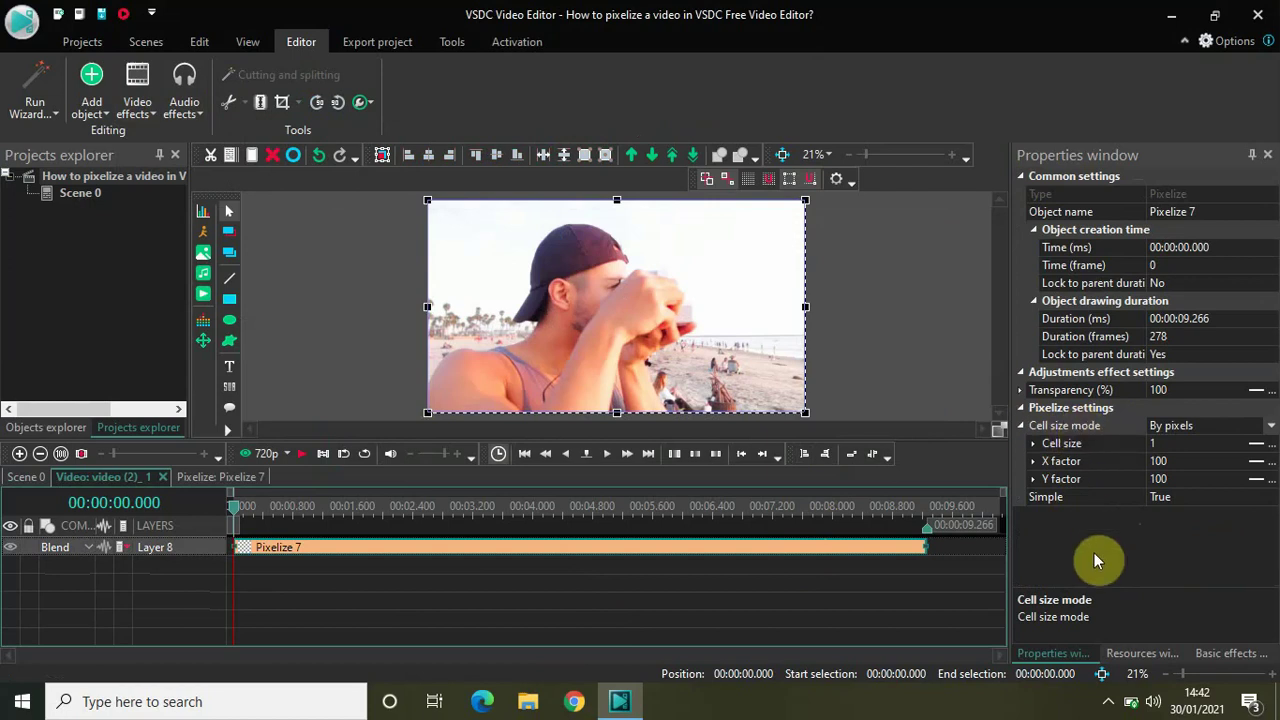
Step: Keep Cell size mode on By pixels and set the Pixelize cell size to 100
click(1271, 425)
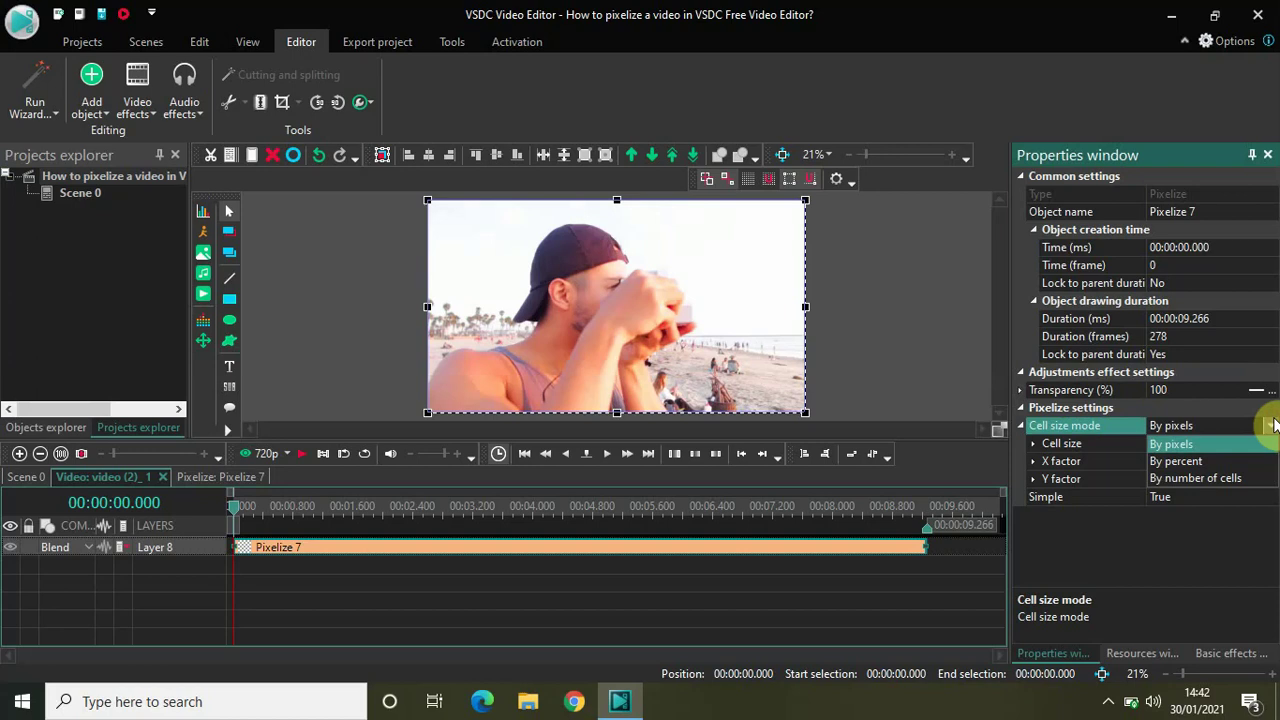
click(1182, 448)
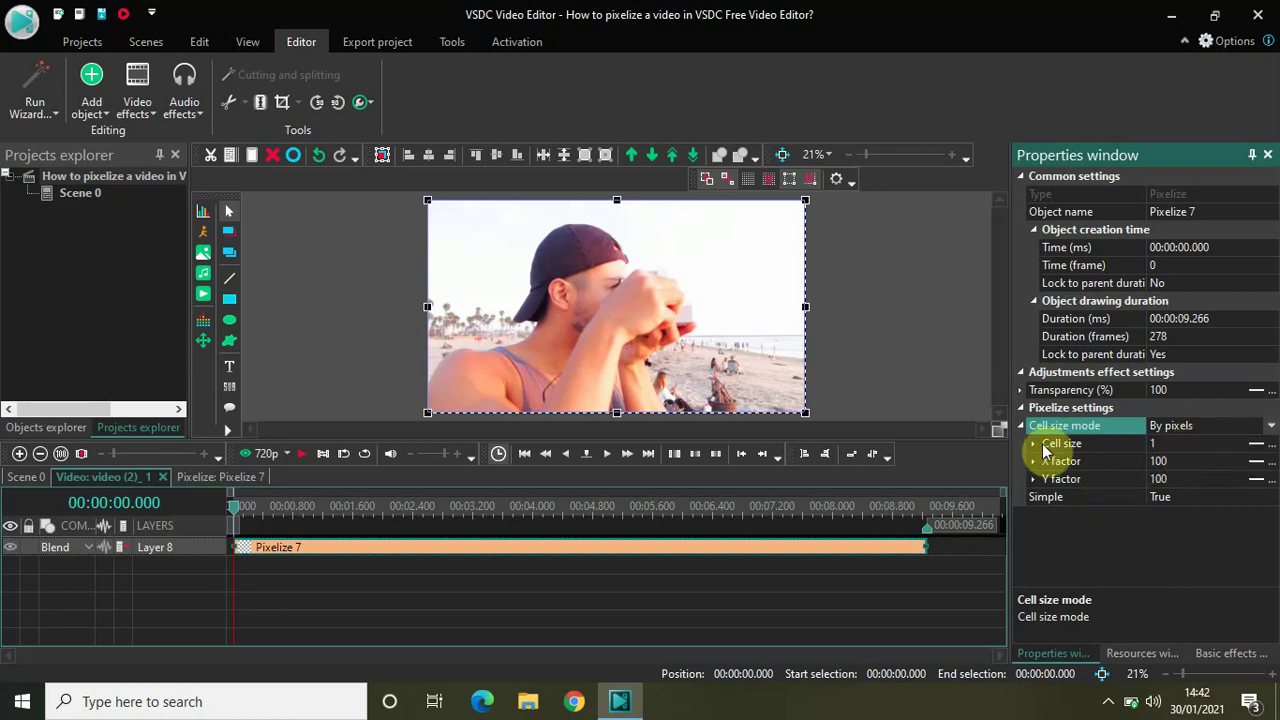
click(1166, 443)
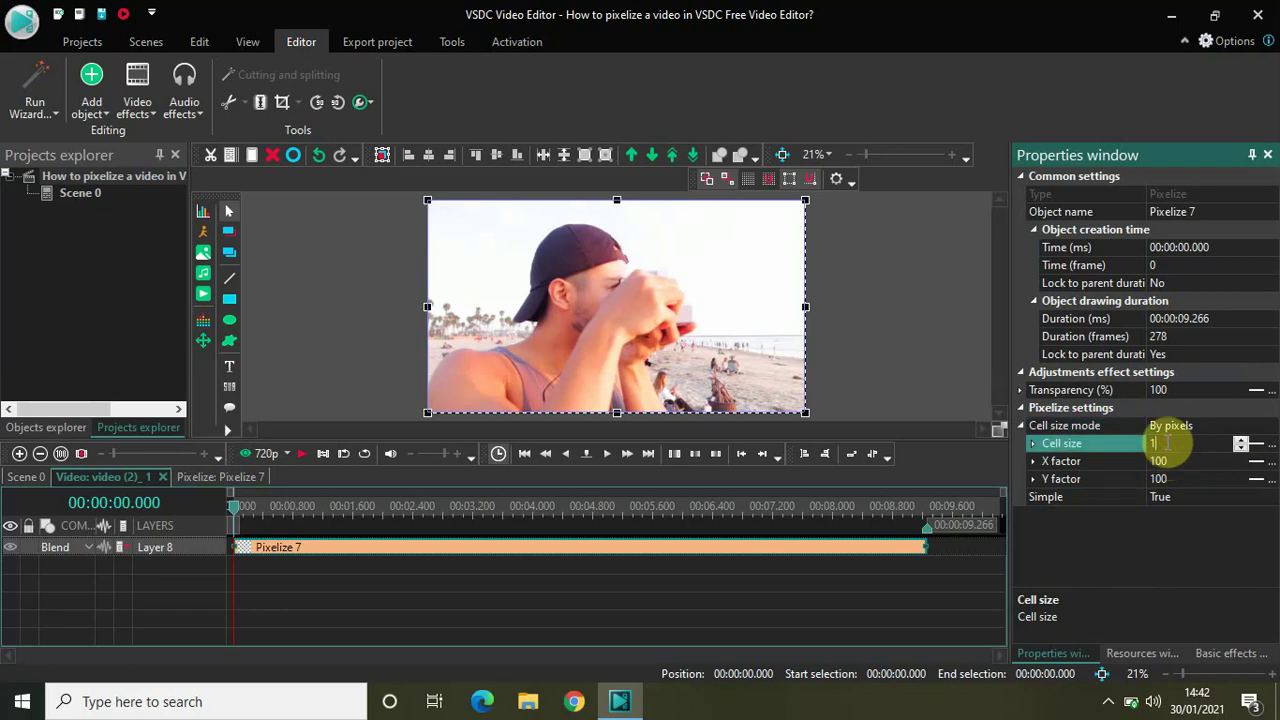
text(00)
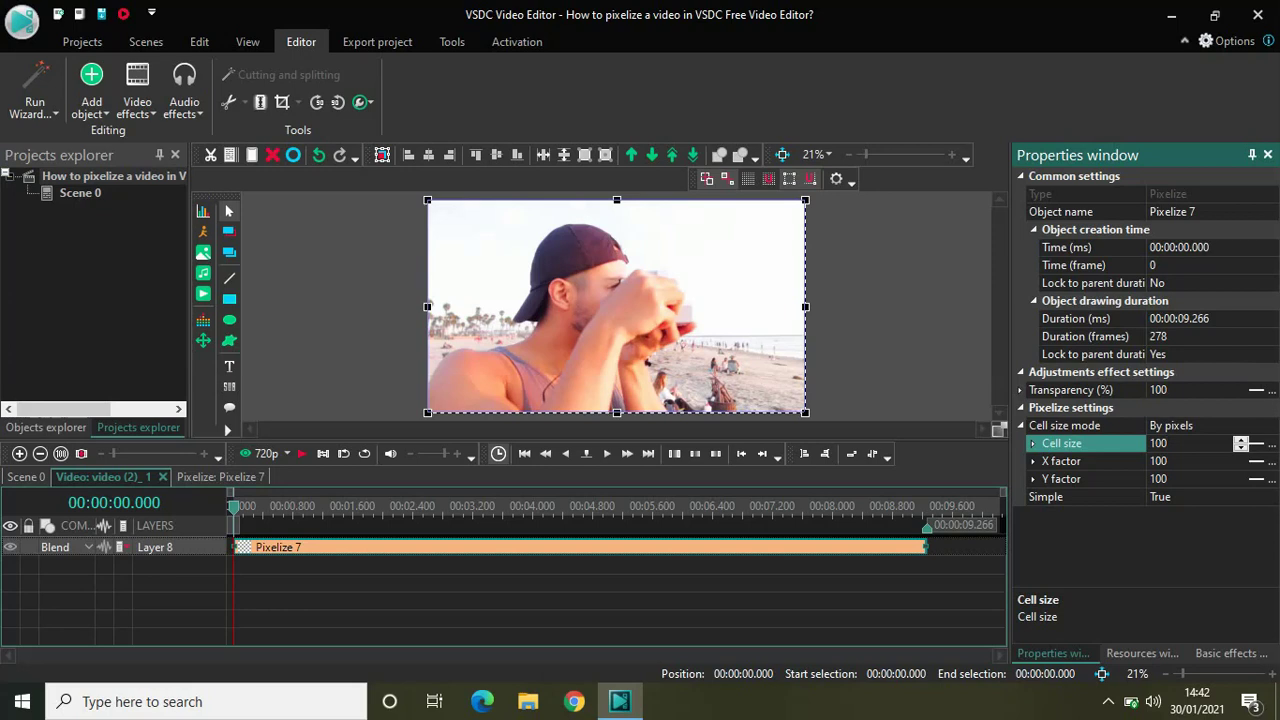
key(Return)
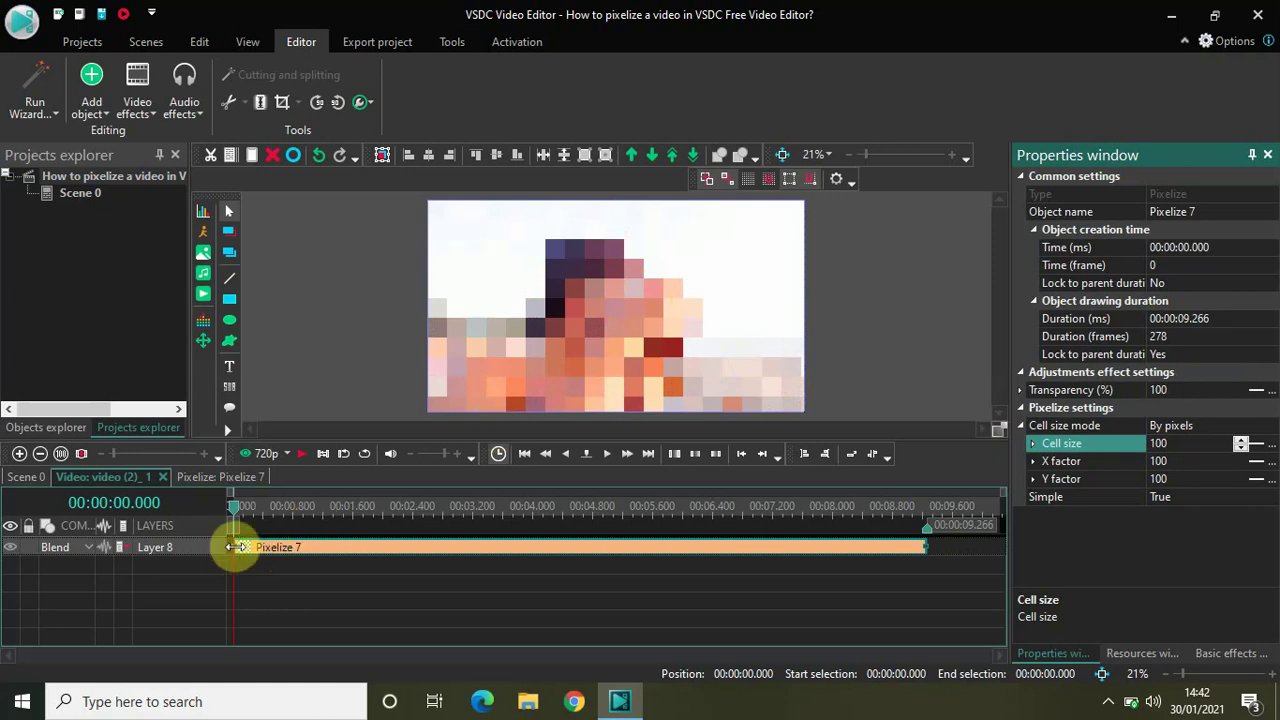
Step: Trim Pixelize 7 to start at 3.066 s and last 4 seconds, then preview playback
drag(235, 547, 463, 547)
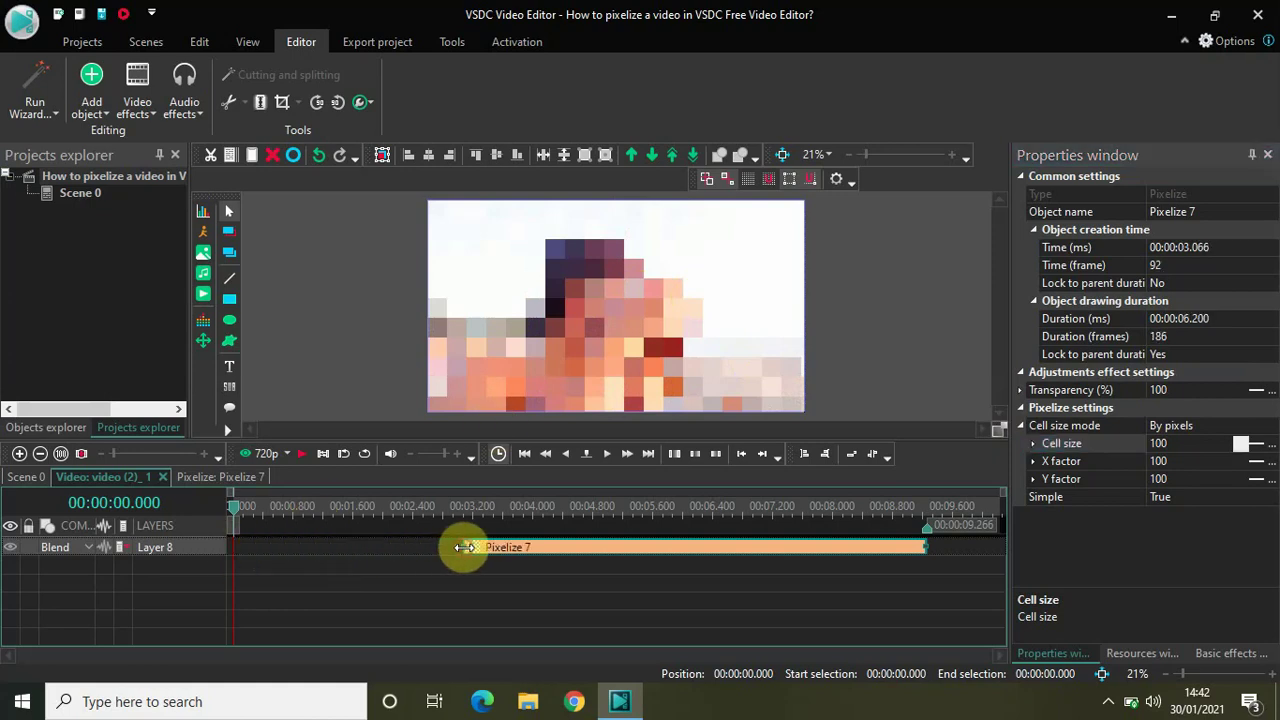
drag(924, 548, 761, 550)
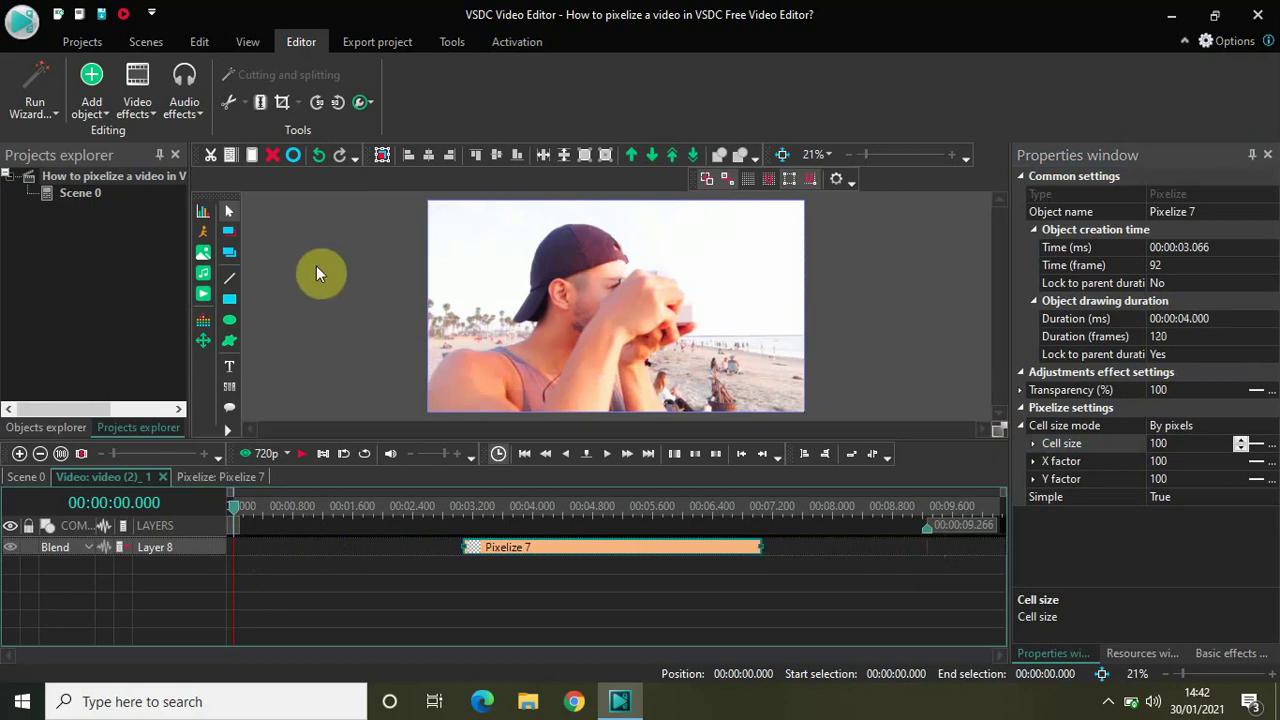
key(space)
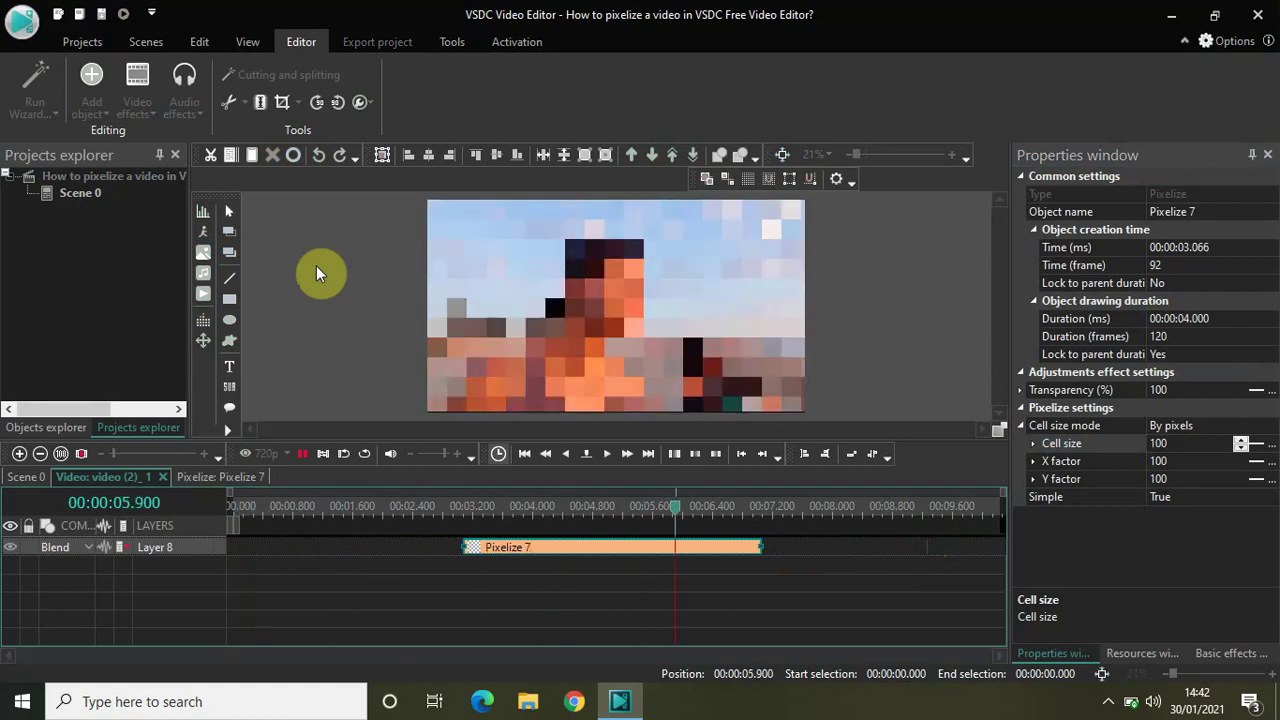
key(space)
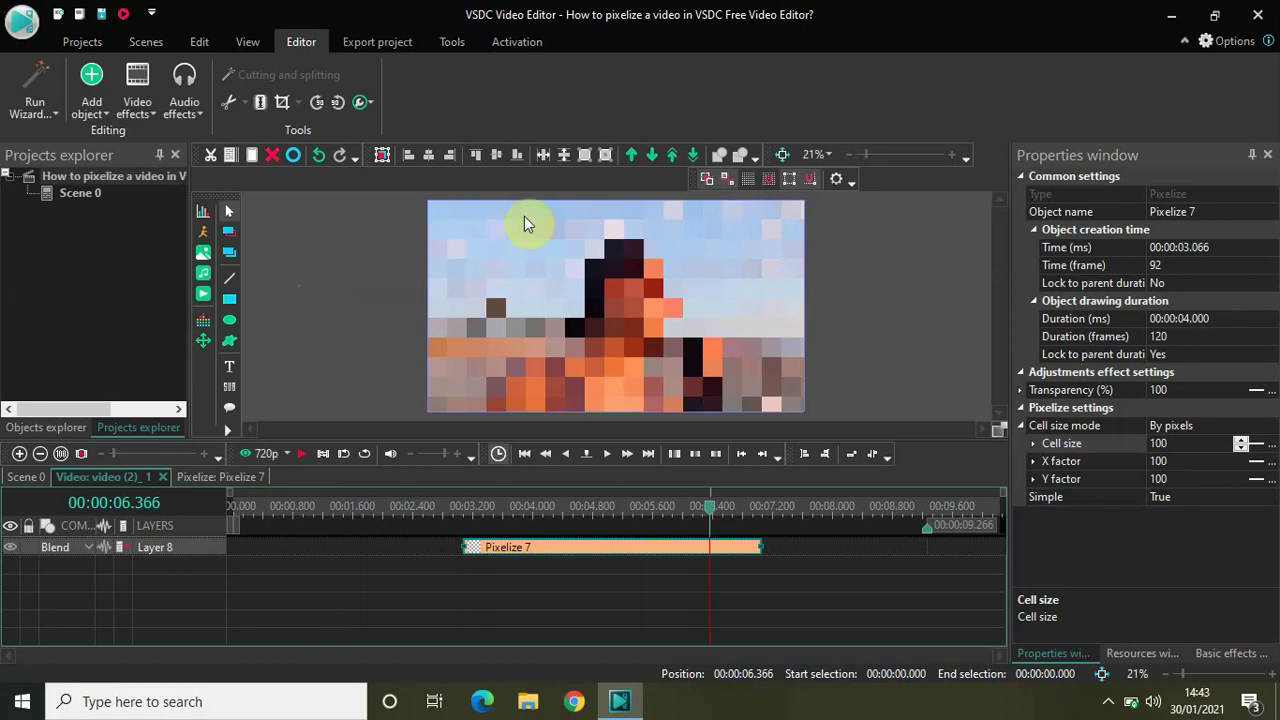
Step: Switch Pixelize 7 to By percent cell sizing with common factor 50, then preview it
click(1274, 427)
click(1274, 427)
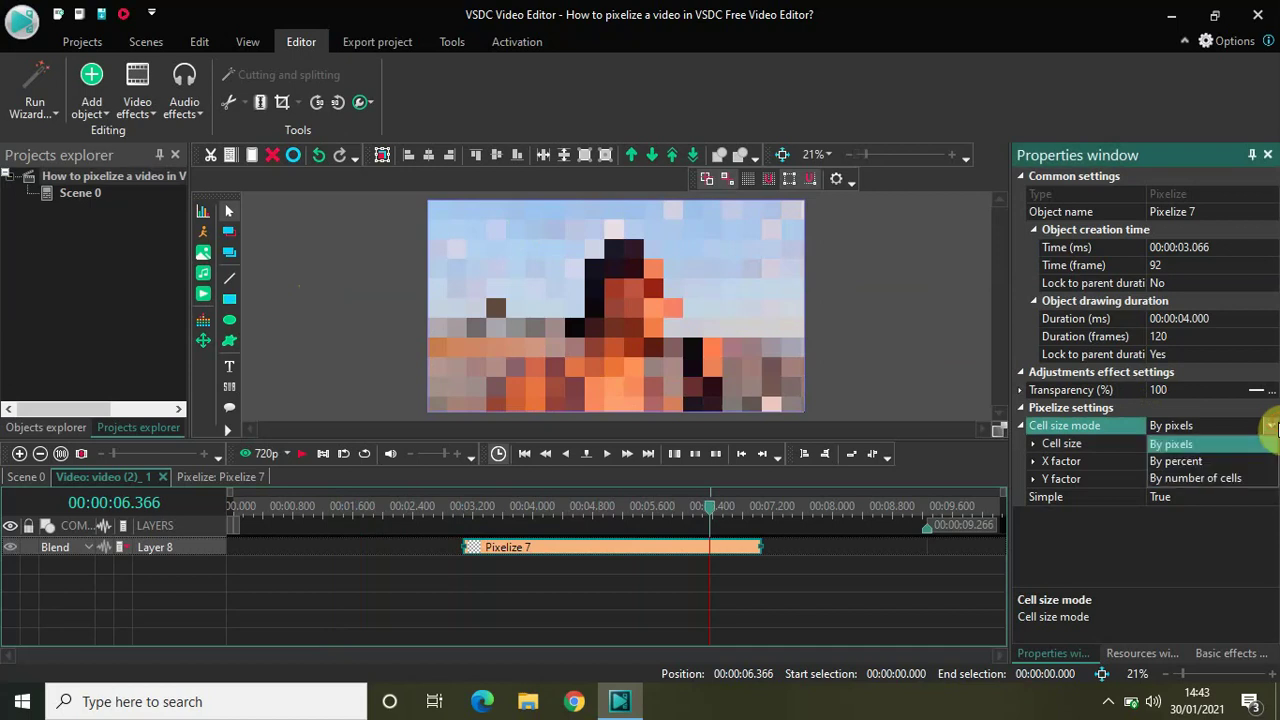
click(1213, 461)
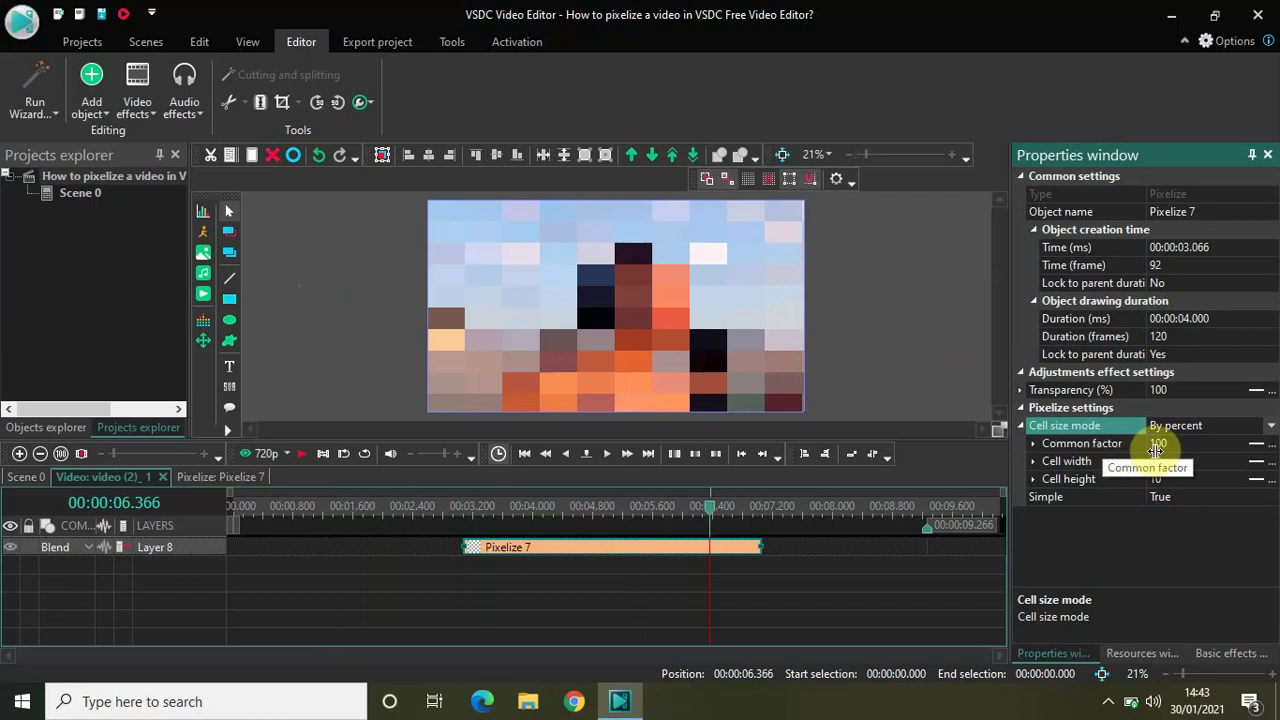
click(1168, 443)
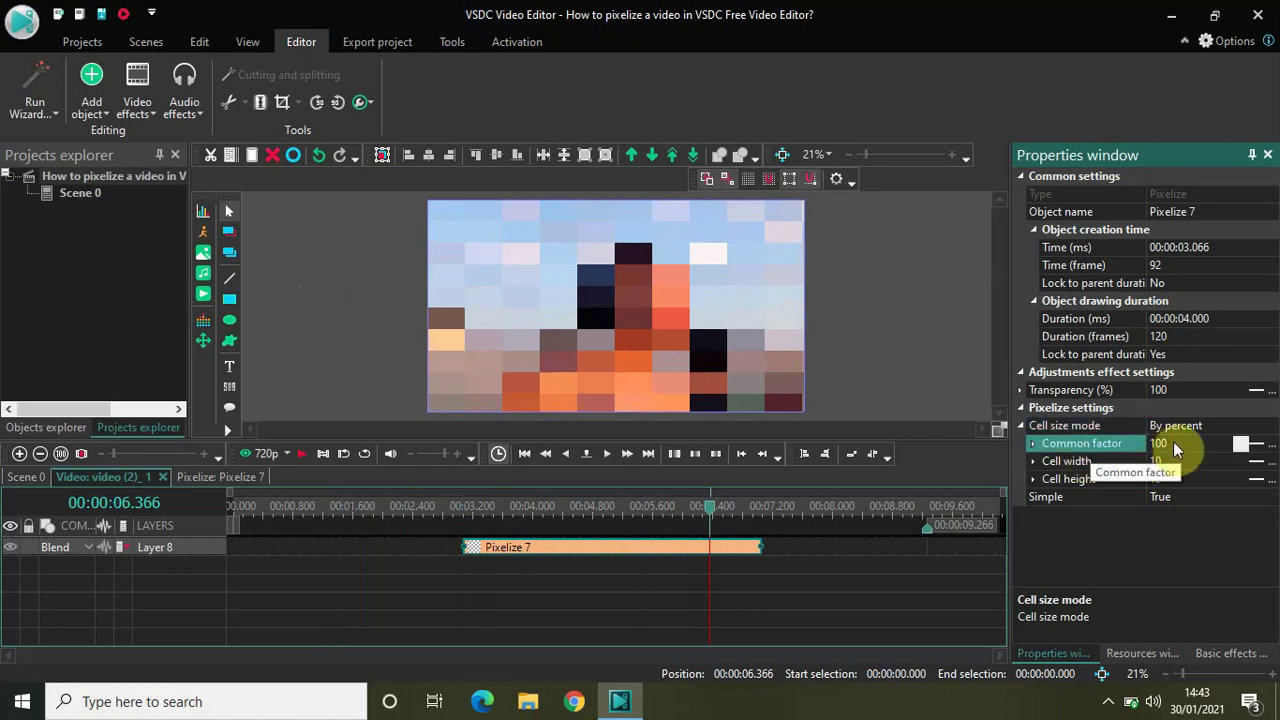
key(BackSpace)
key(BackSpace)
key(BackSpace)
text(50)
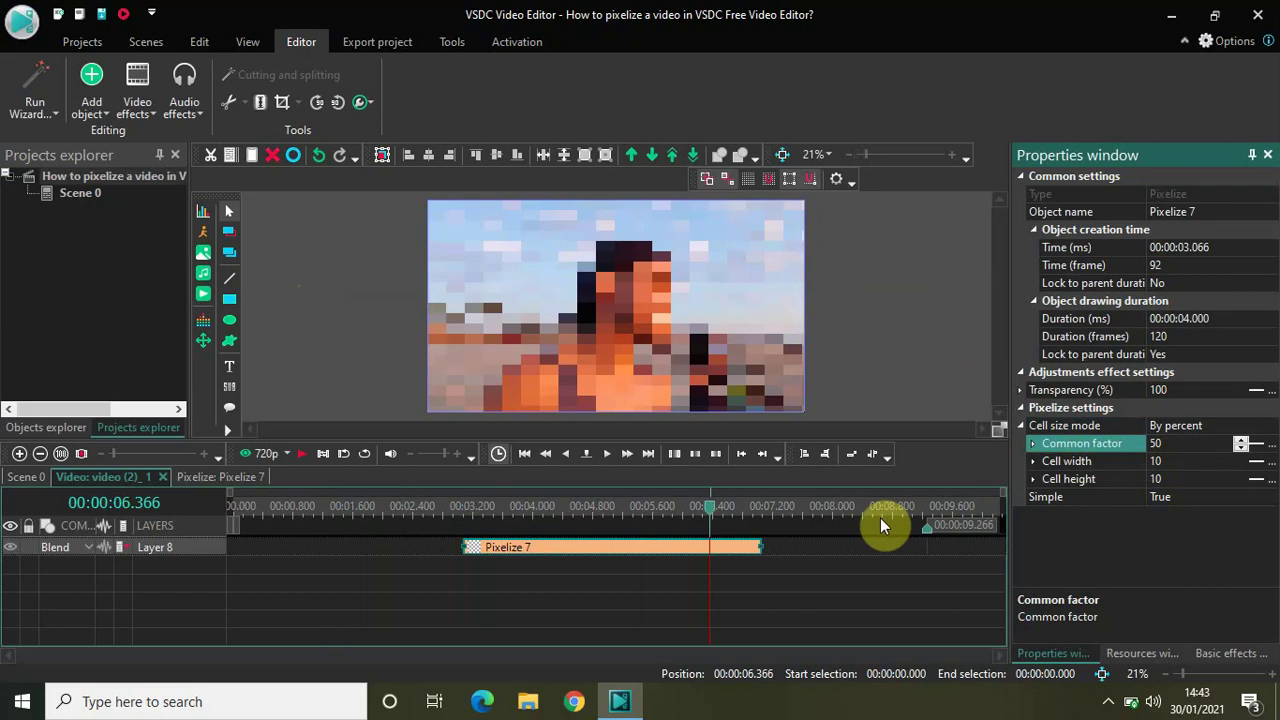
drag(711, 511, 217, 505)
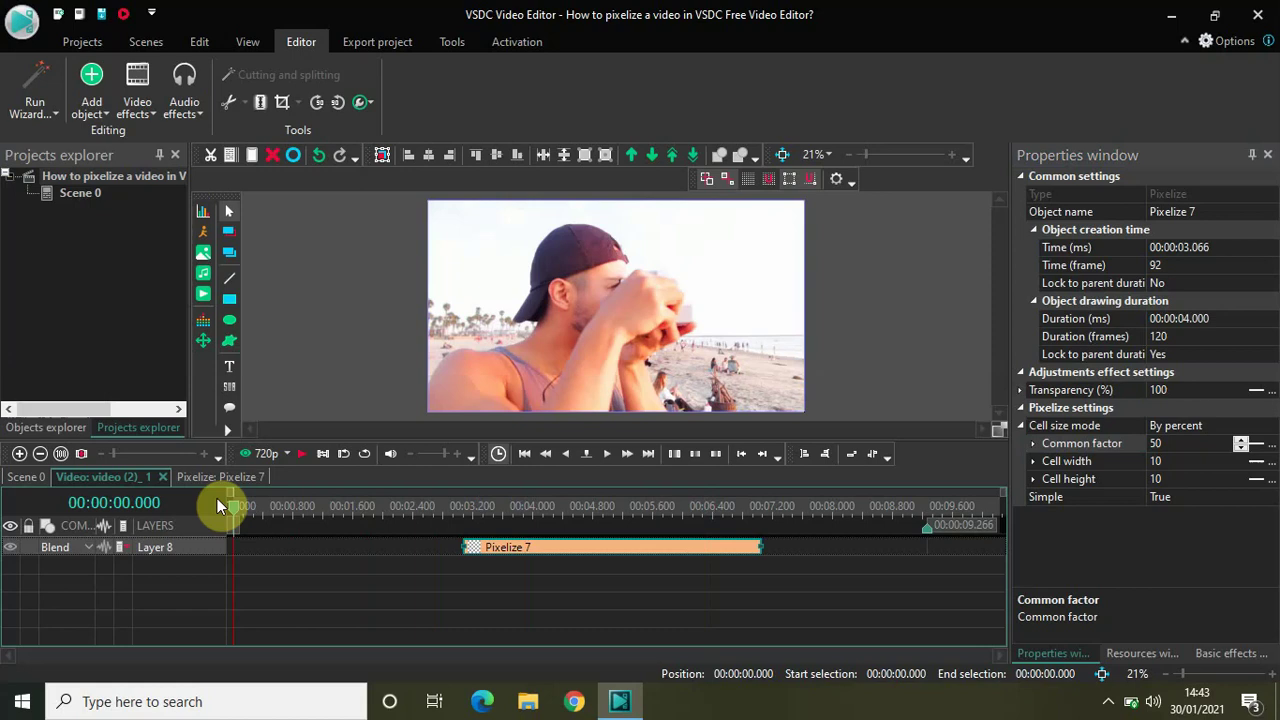
key(space)
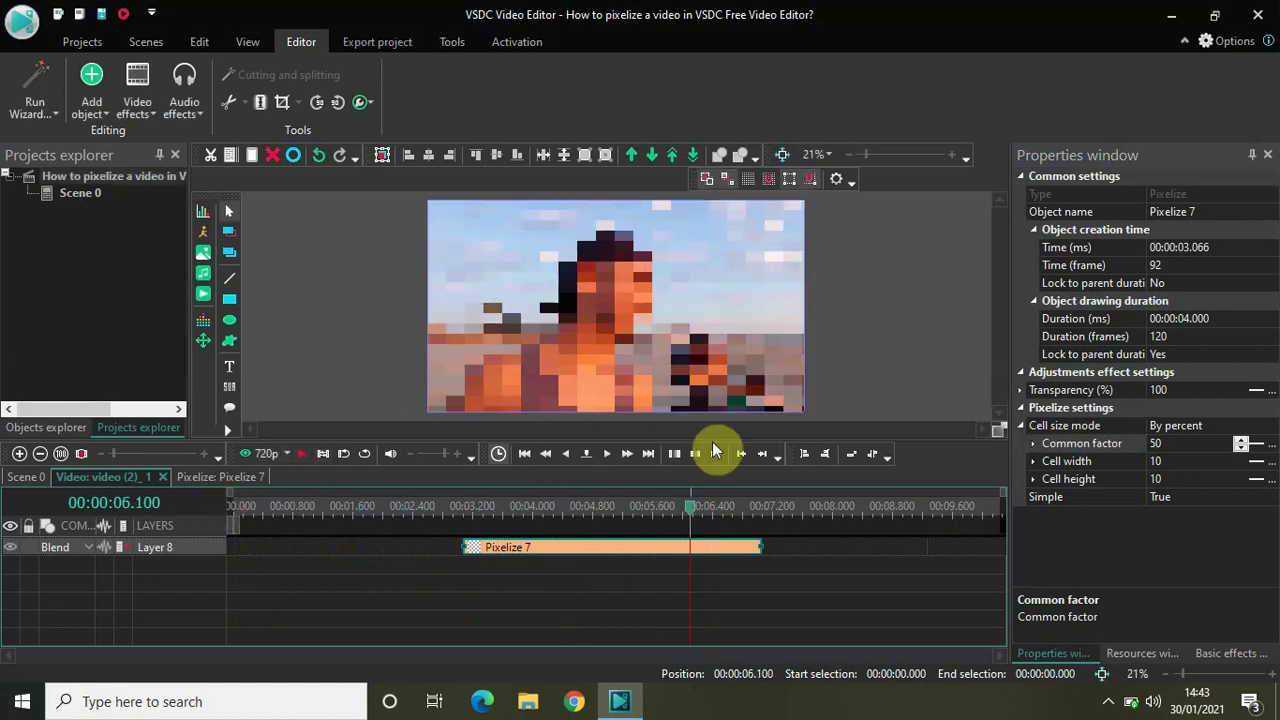
Step: Size Pixelize cells By number of cells (10 by 10) and play back the result
click(1275, 428)
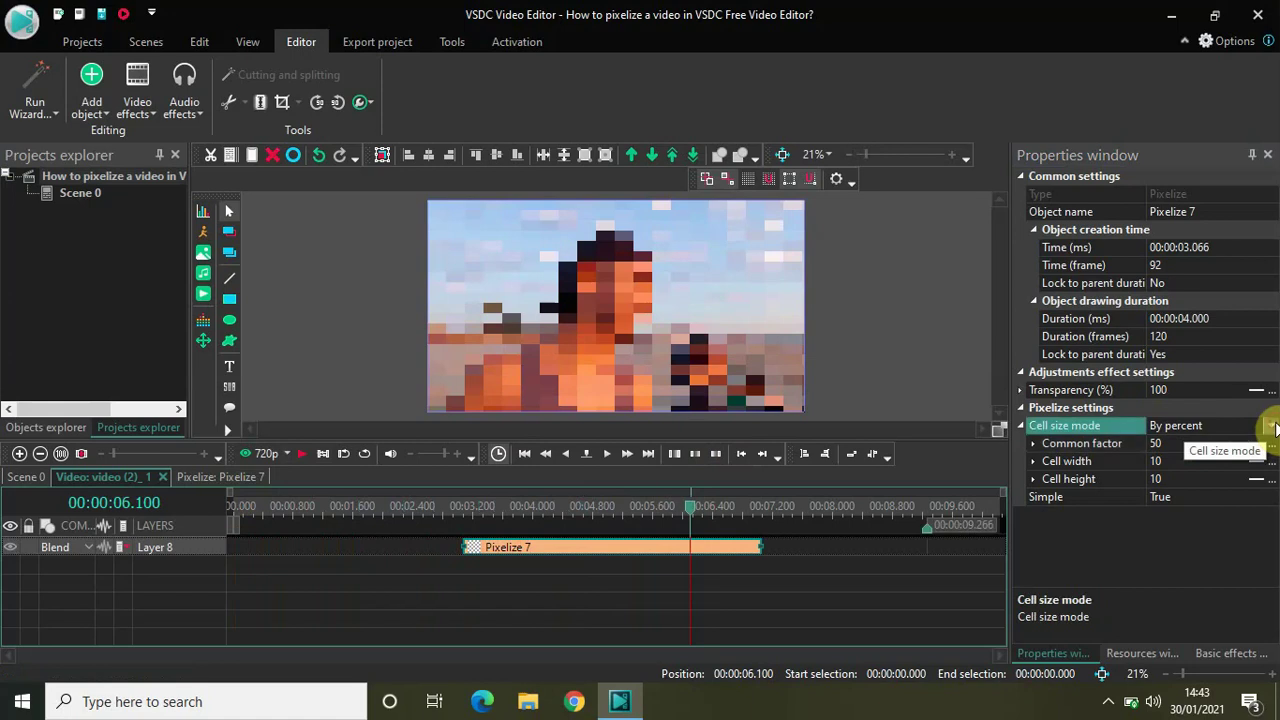
click(1272, 427)
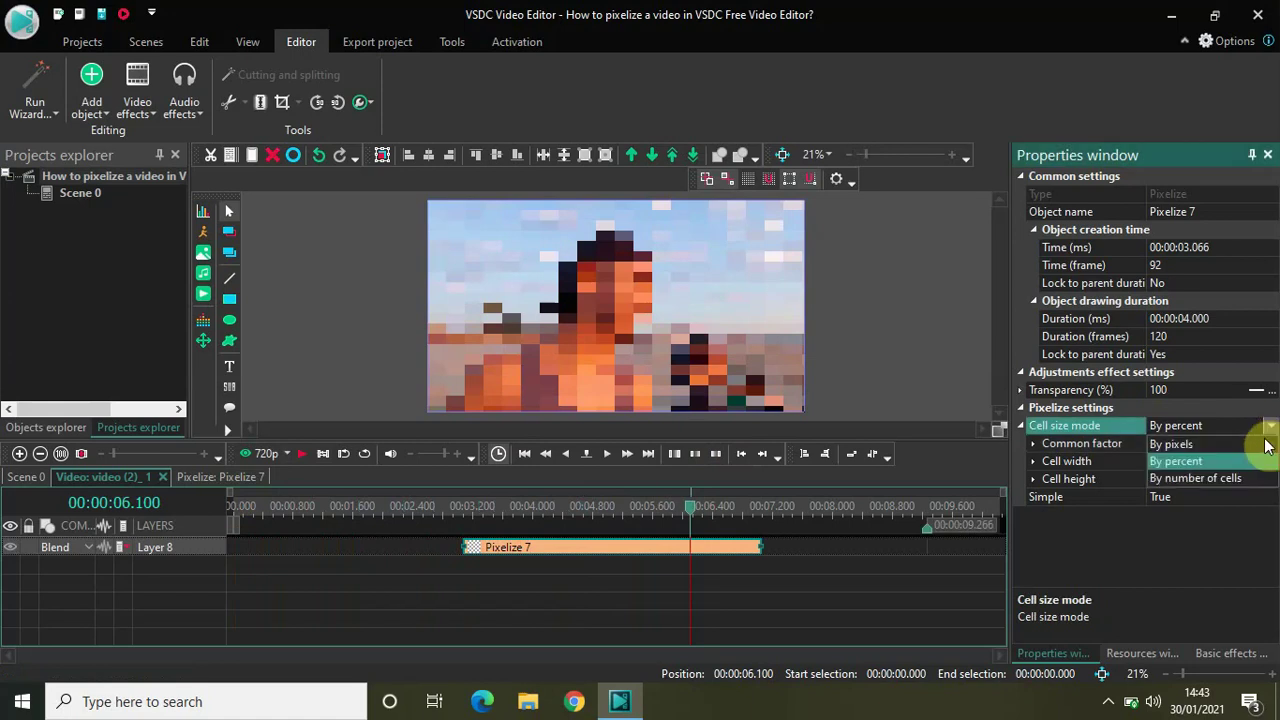
click(1207, 475)
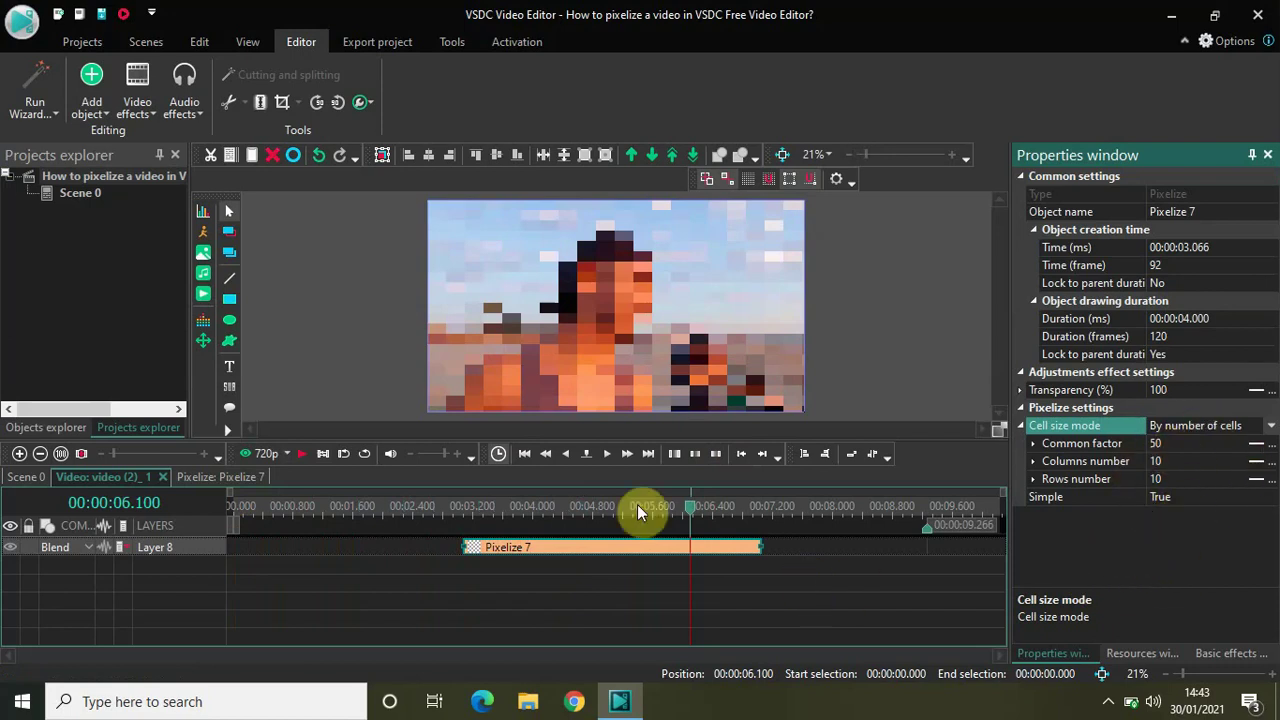
drag(690, 510, 205, 499)
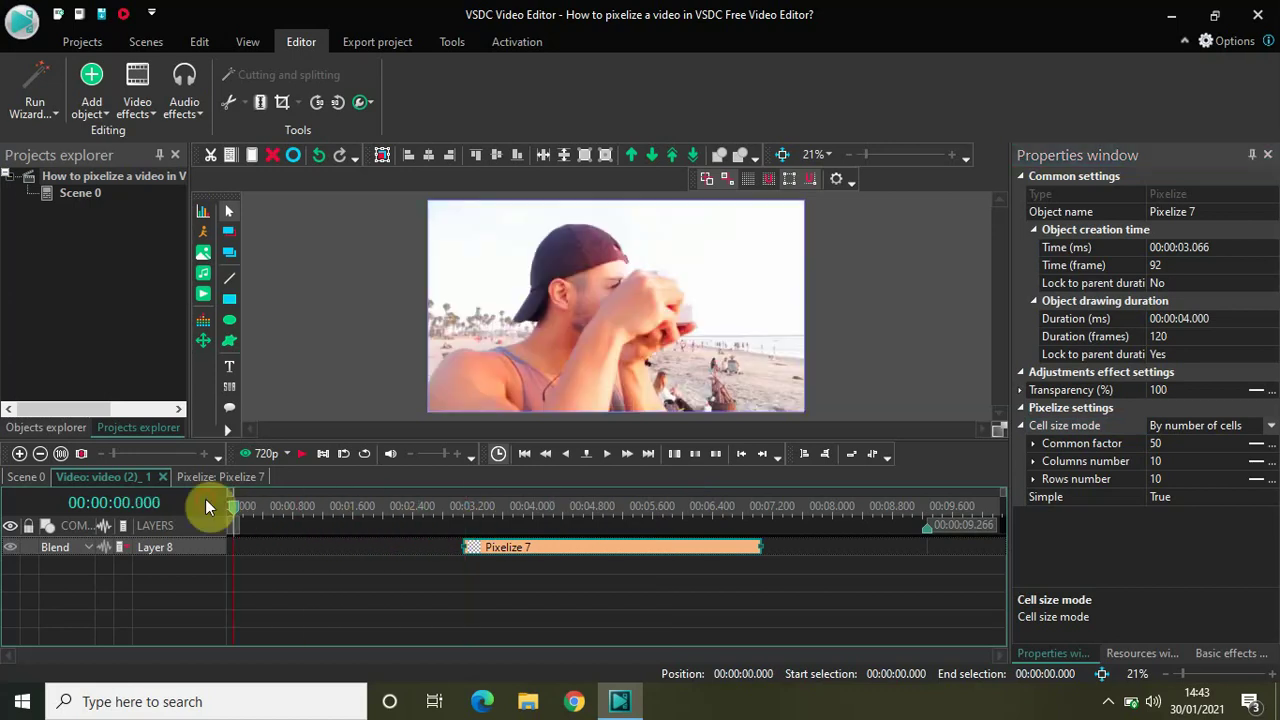
key(space)
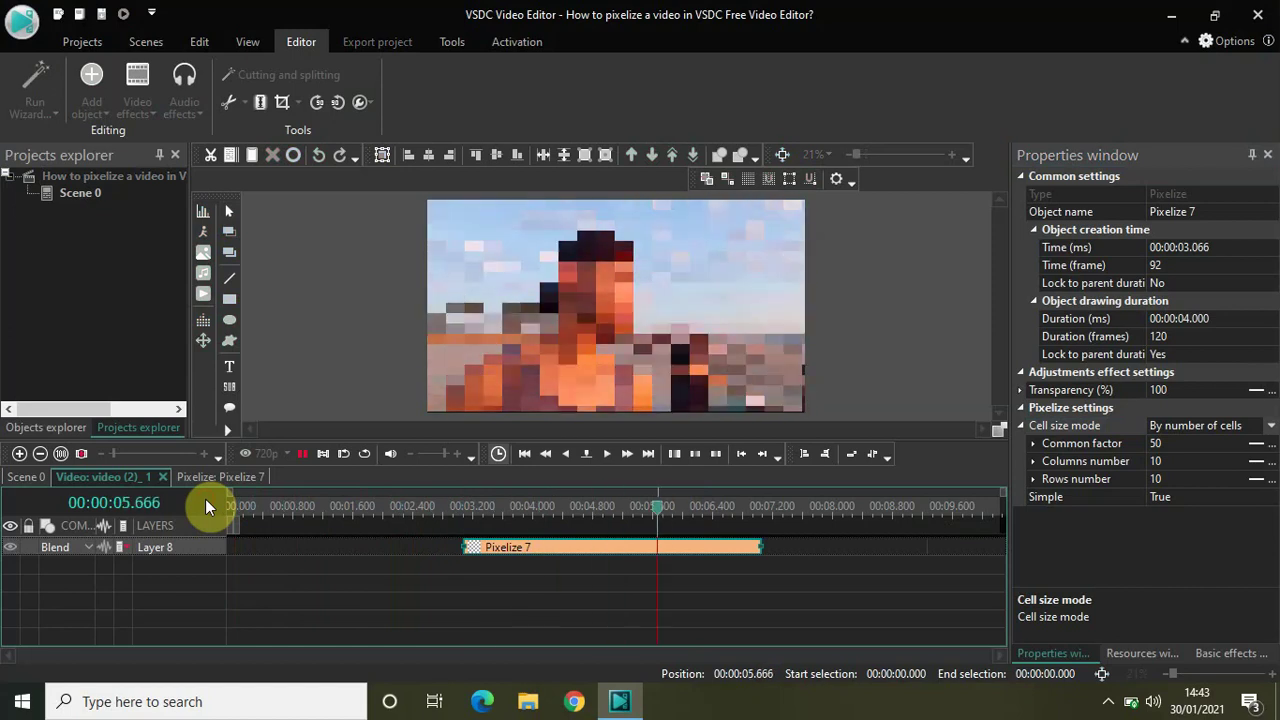
key(space)
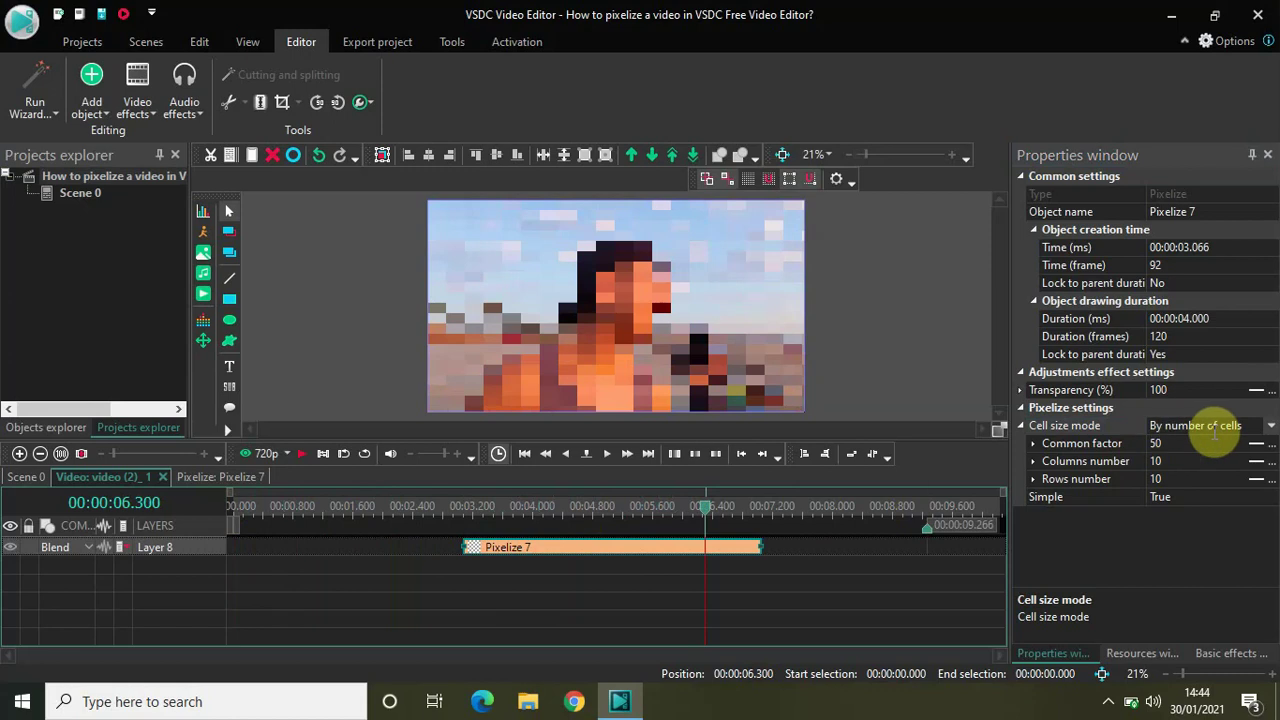
Step: Return Cell size mode to By pixels with the cell size ramping 1; 100
click(1271, 426)
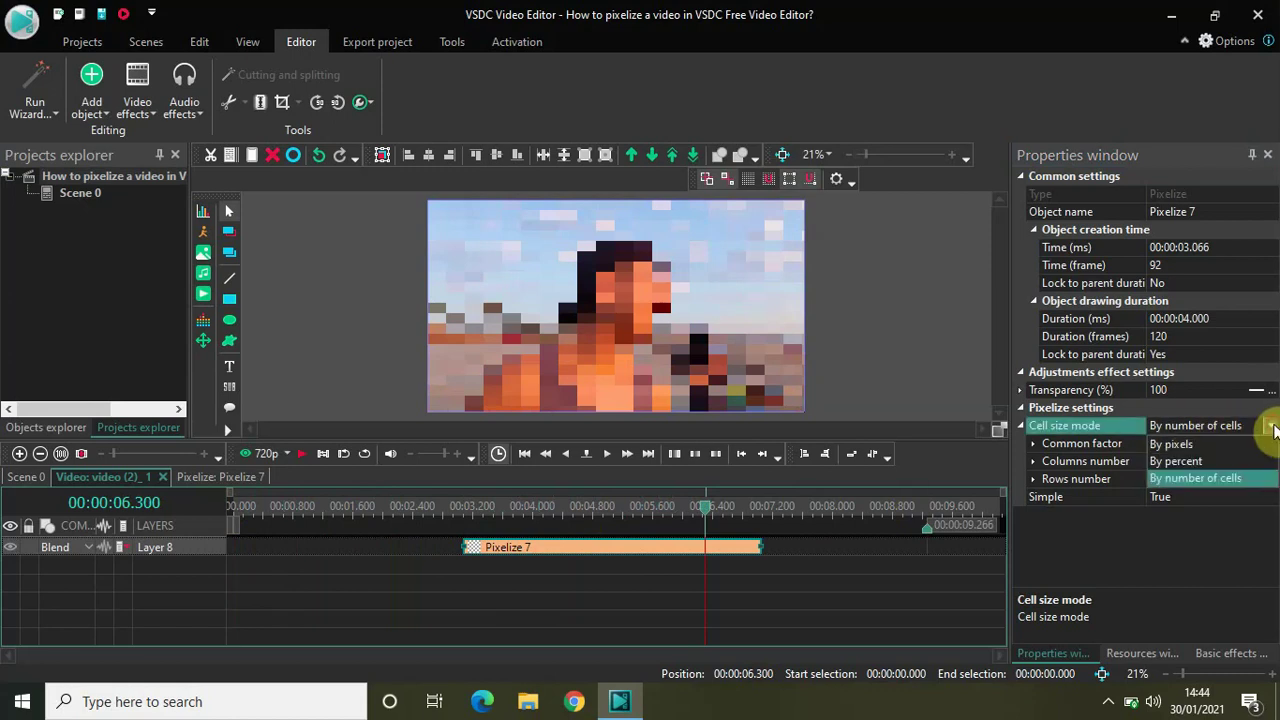
click(1202, 444)
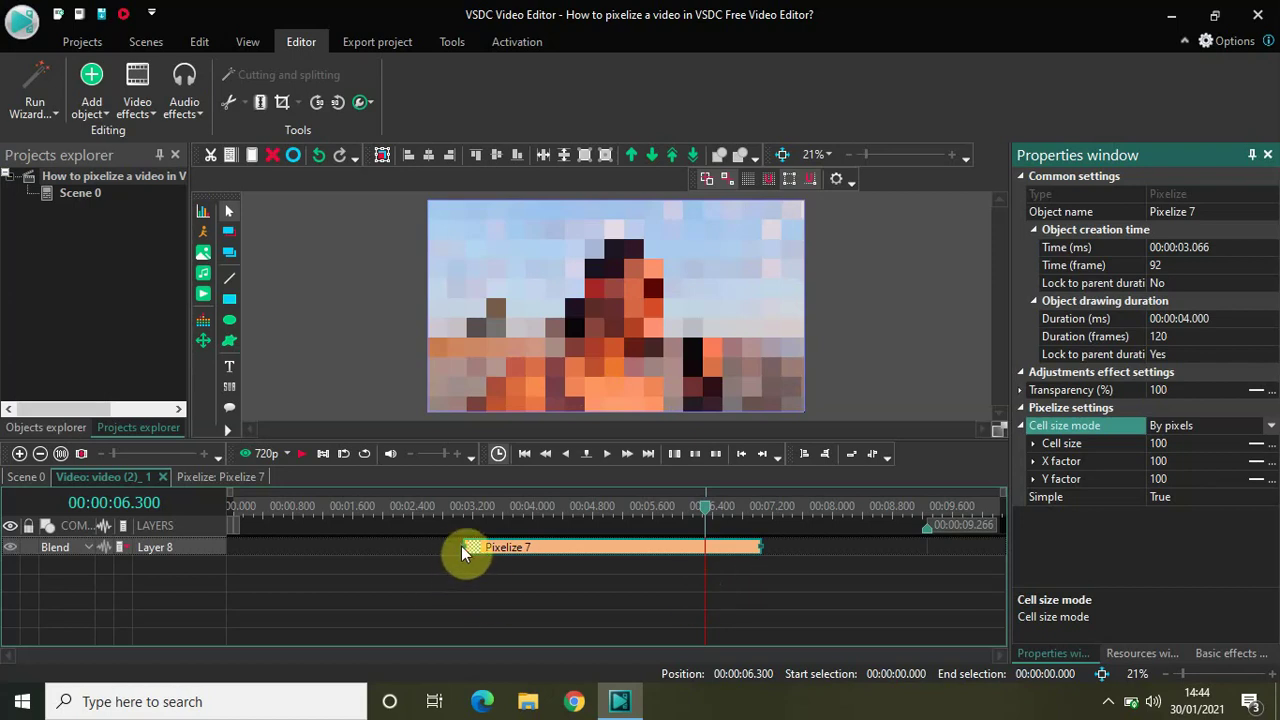
click(1258, 450)
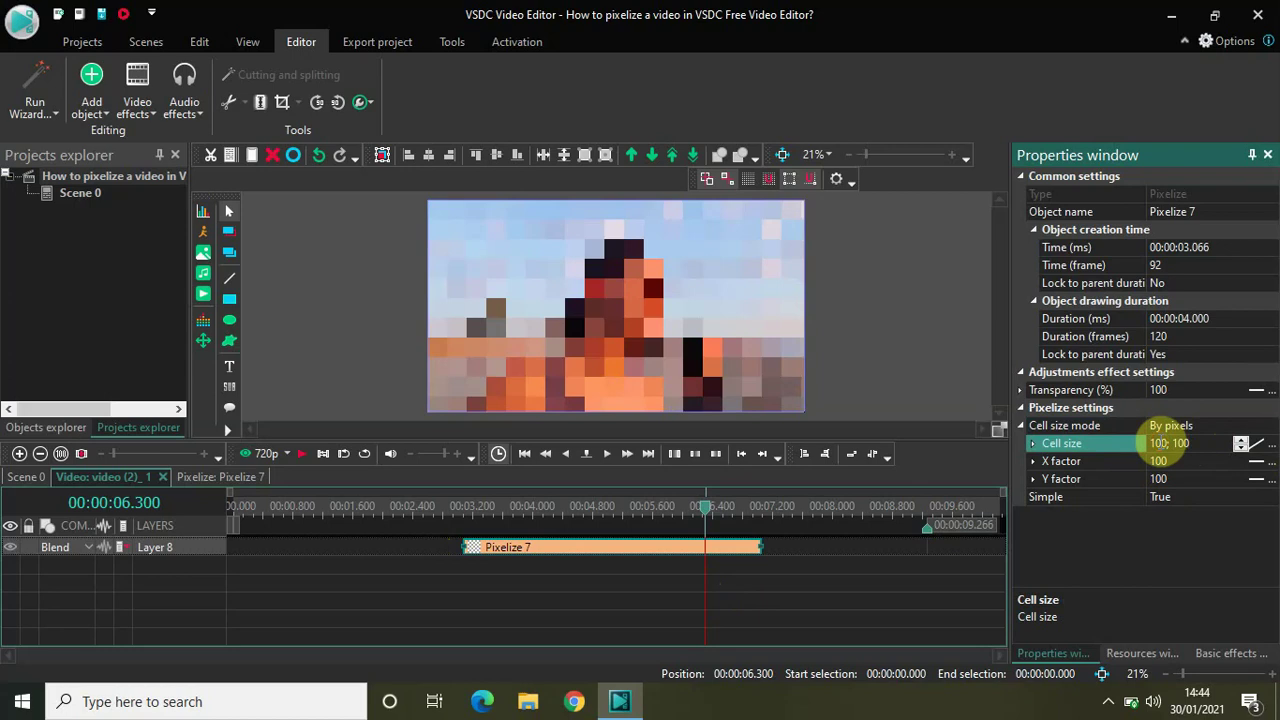
key(BackSpace)
key(BackSpace)
key(Return)
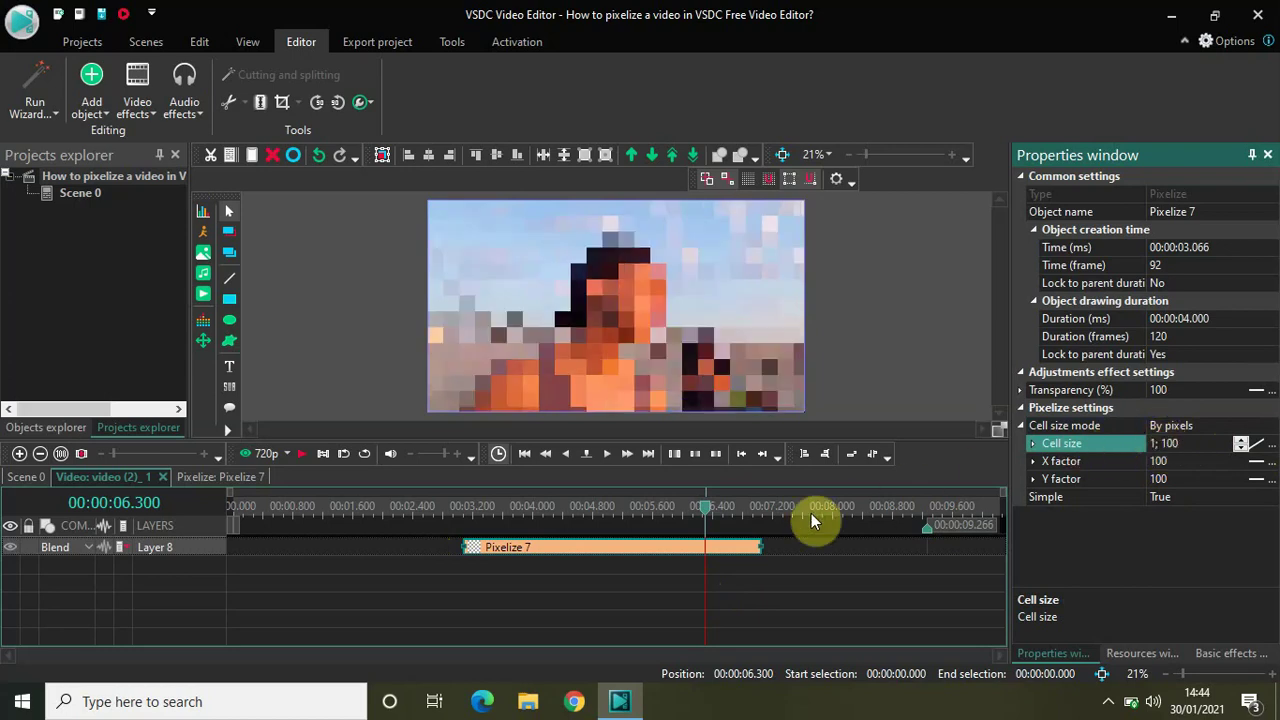
drag(708, 508, 297, 504)
Step: Extend the Pixelize 7 effect on the main timeline to a 5.566-second duration
click(137, 503)
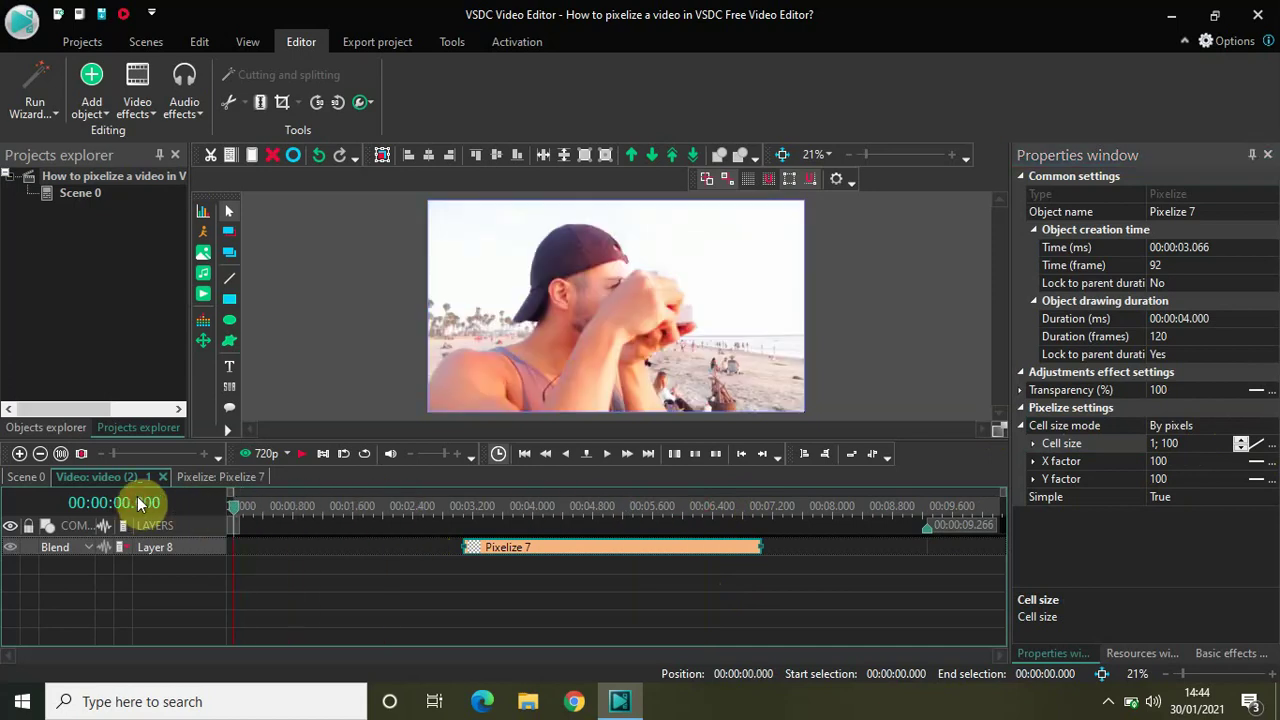
double_click(760, 547)
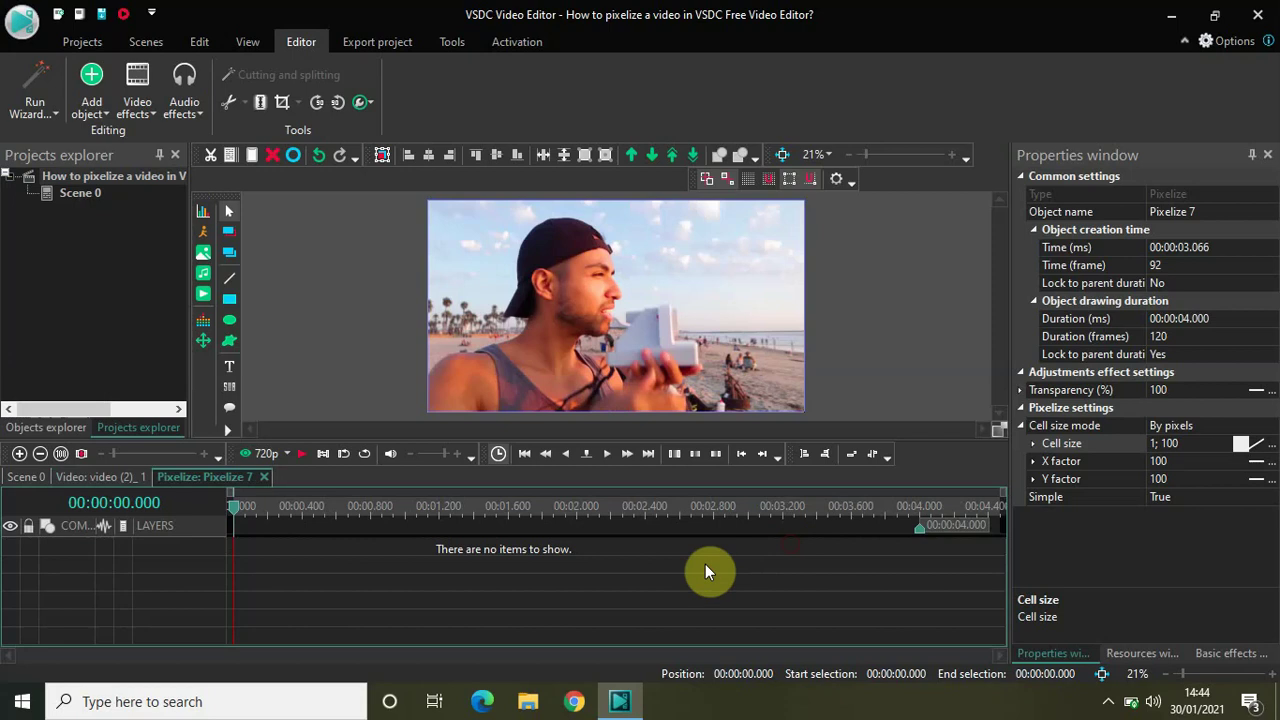
click(115, 477)
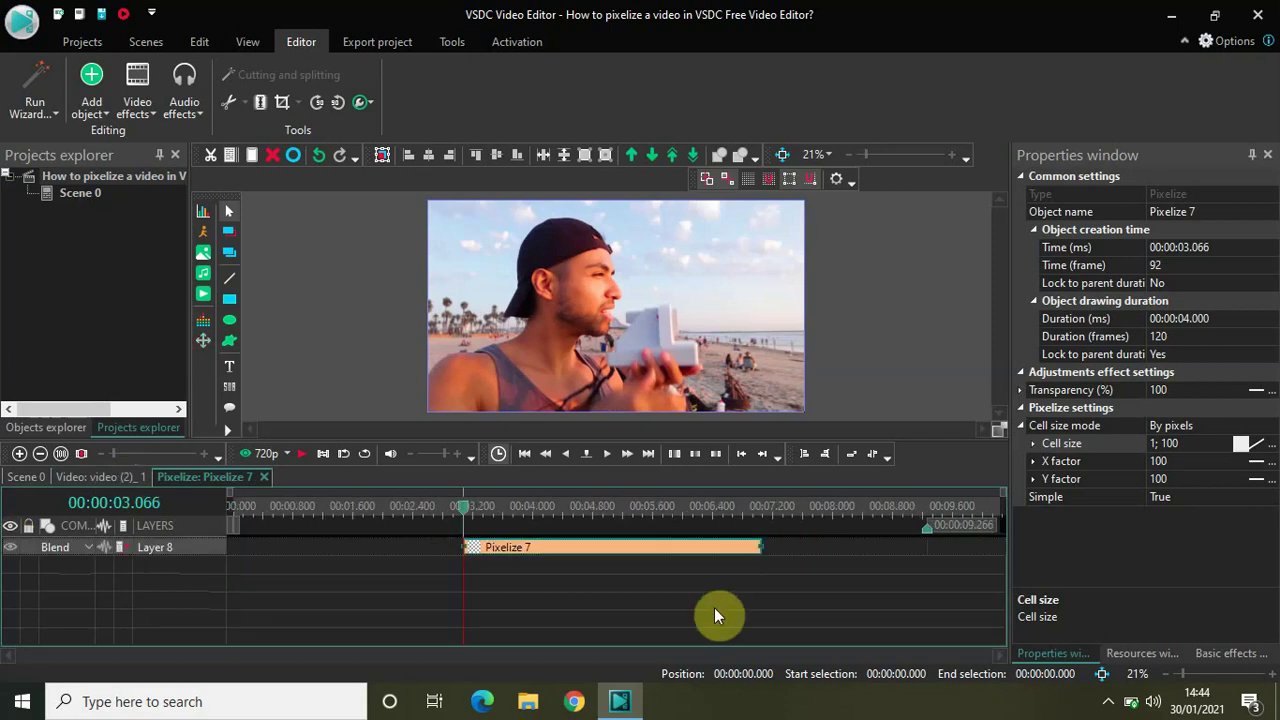
click(760, 548)
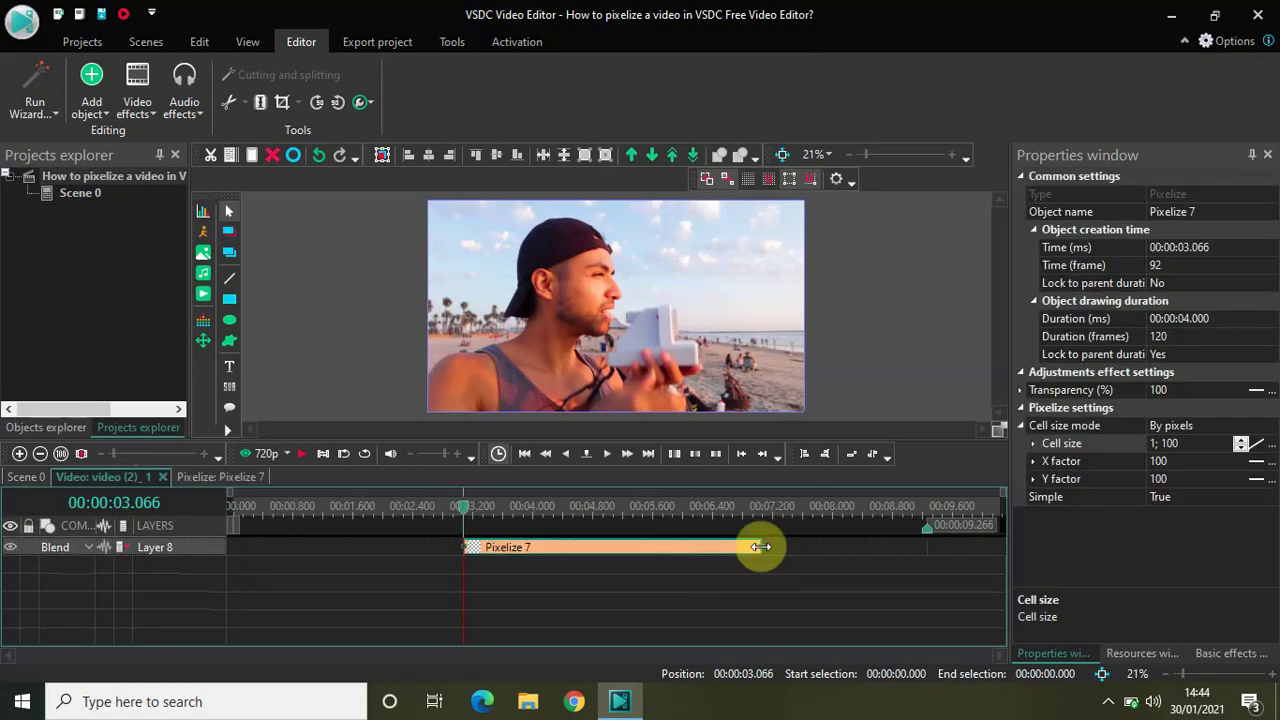
drag(757, 549, 879, 553)
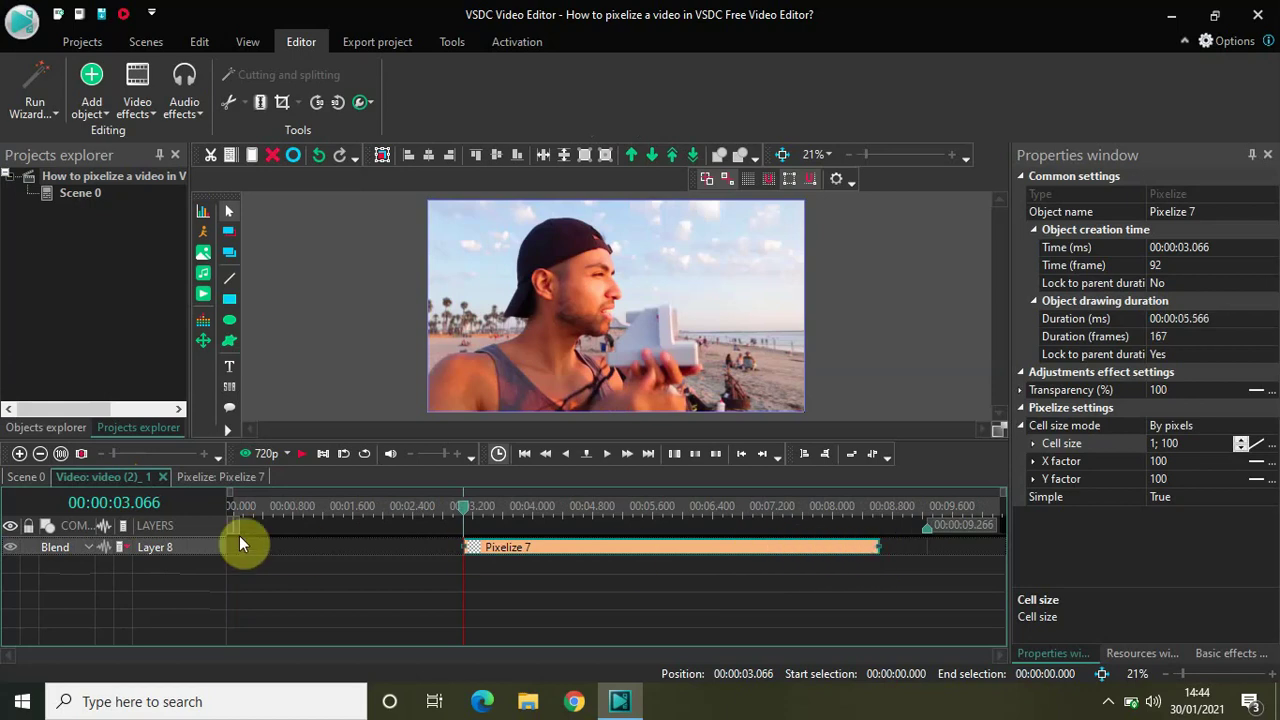
Step: Play the video from the start to check the gradually growing pixelation
click(234, 505)
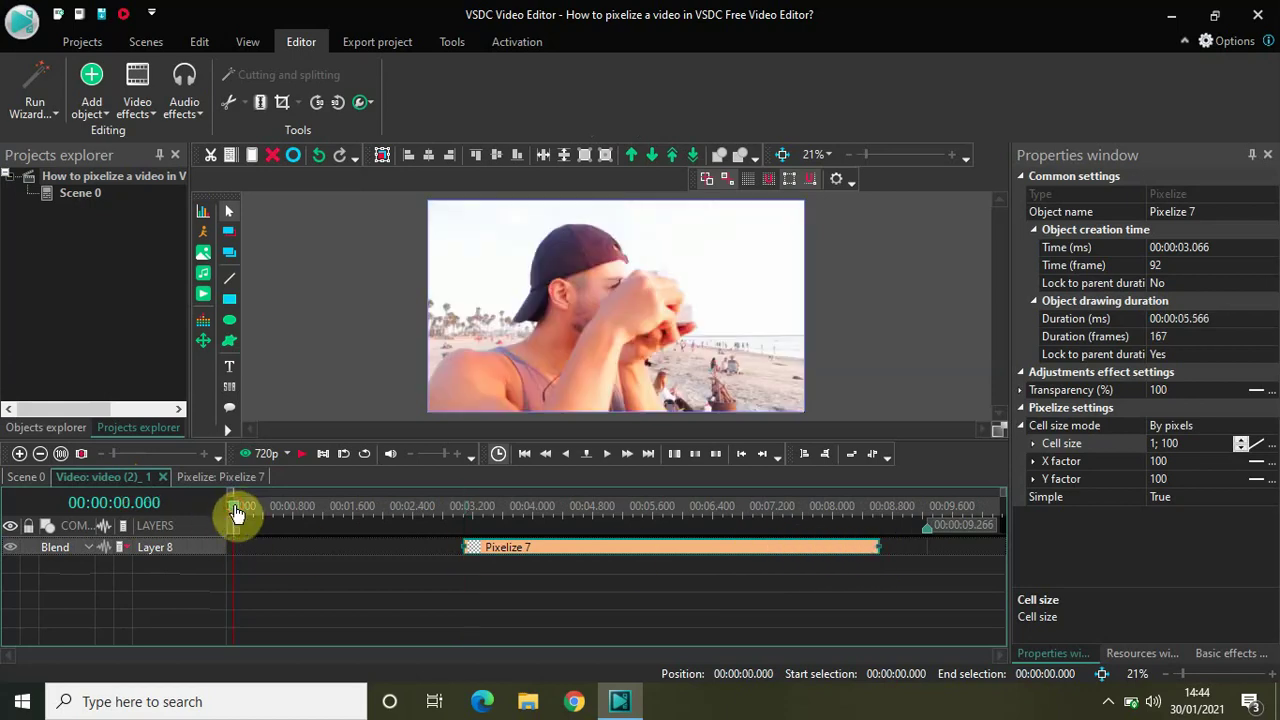
key(space)
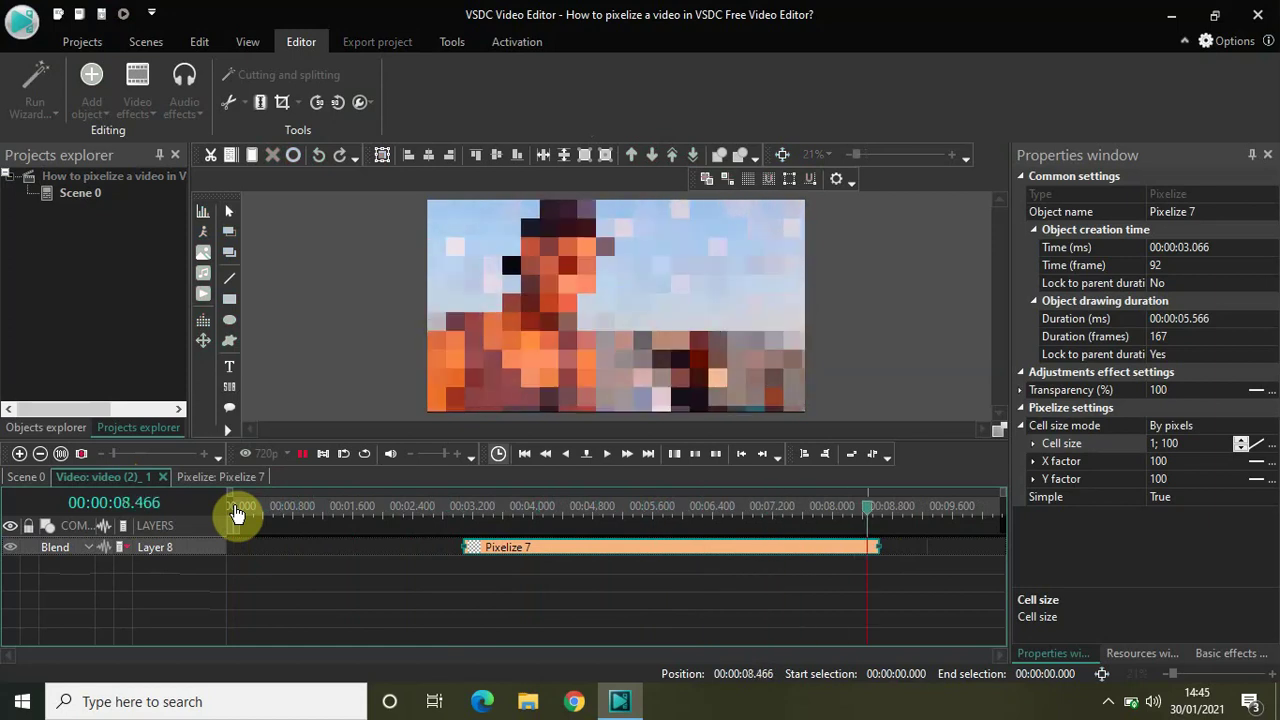
key(space)
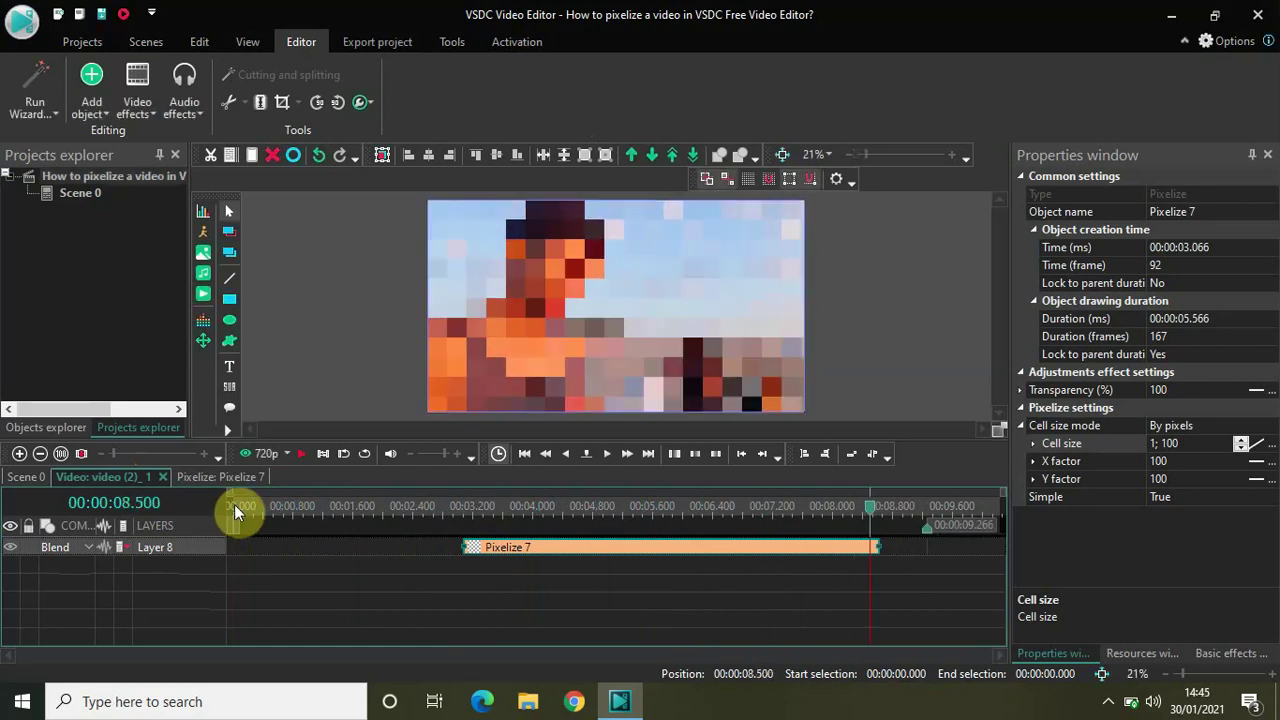